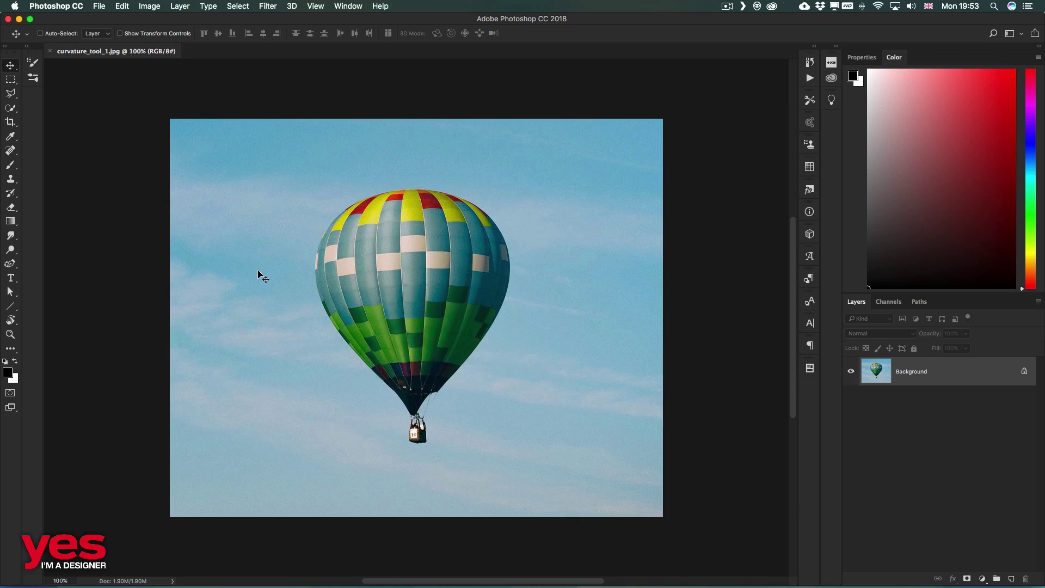
# Step: Zoom in on the balloon to pixel level, then return to the whole-photo view
pyautogui.press('super+plus')
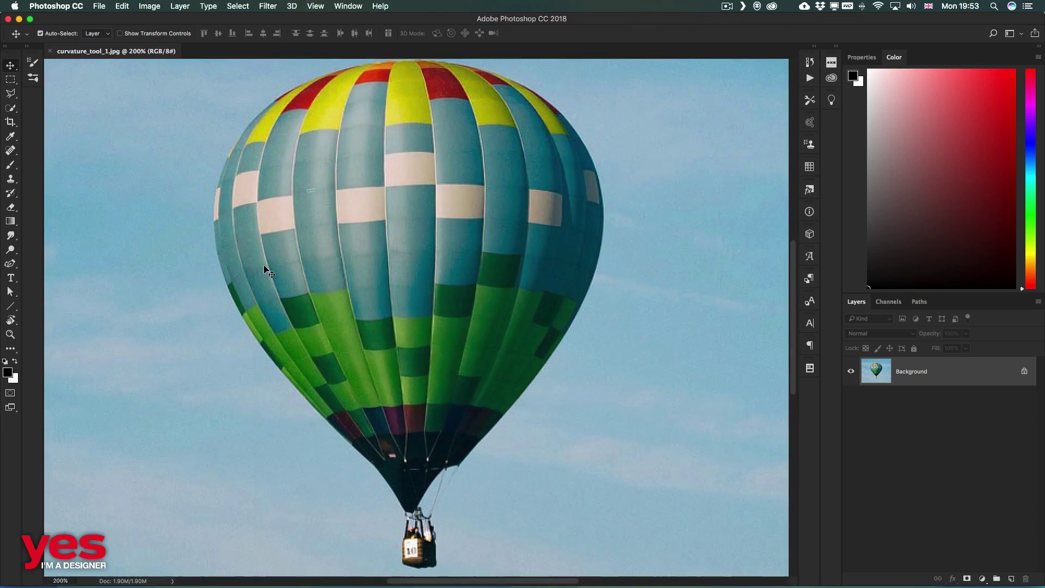
pyautogui.press('super+plus')
pyautogui.press('super+plus')
pyautogui.press('super+plus')
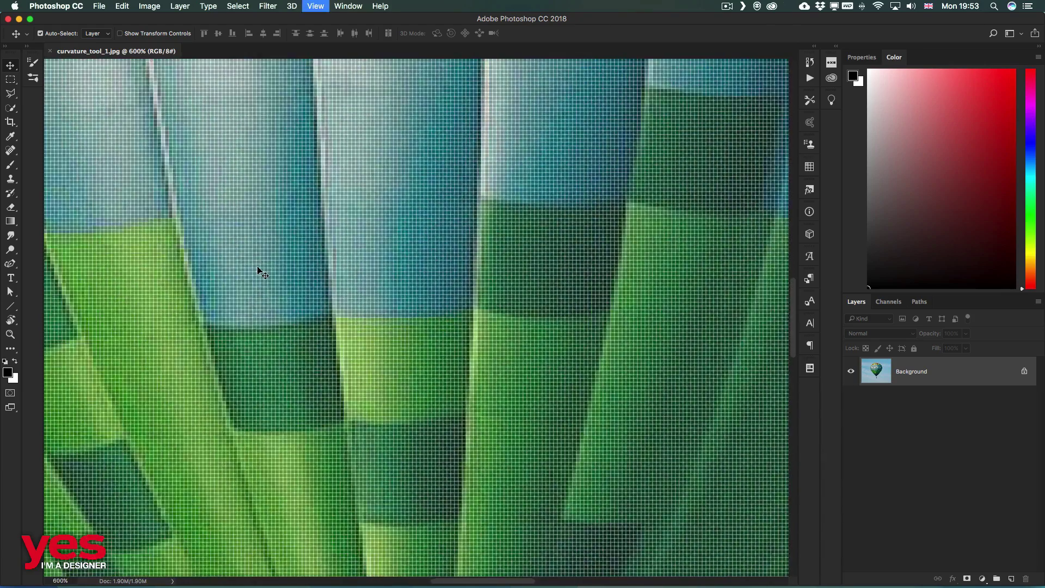
pyautogui.press('super+plus')
pyautogui.press('super+1')
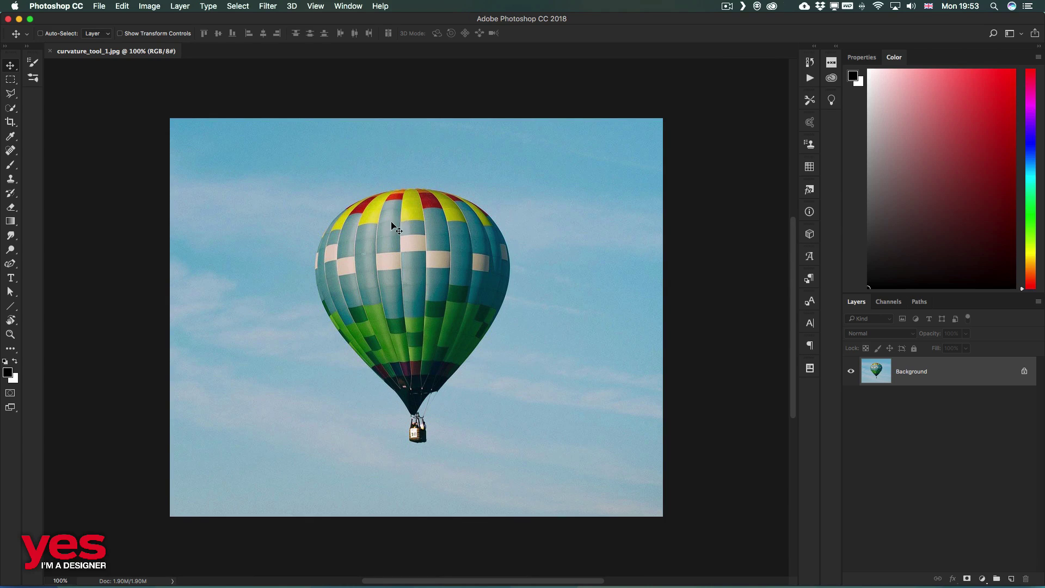
# Step: Open Image Size, move the dialog aside, and show the Resample method list
pyautogui.click(150, 5)
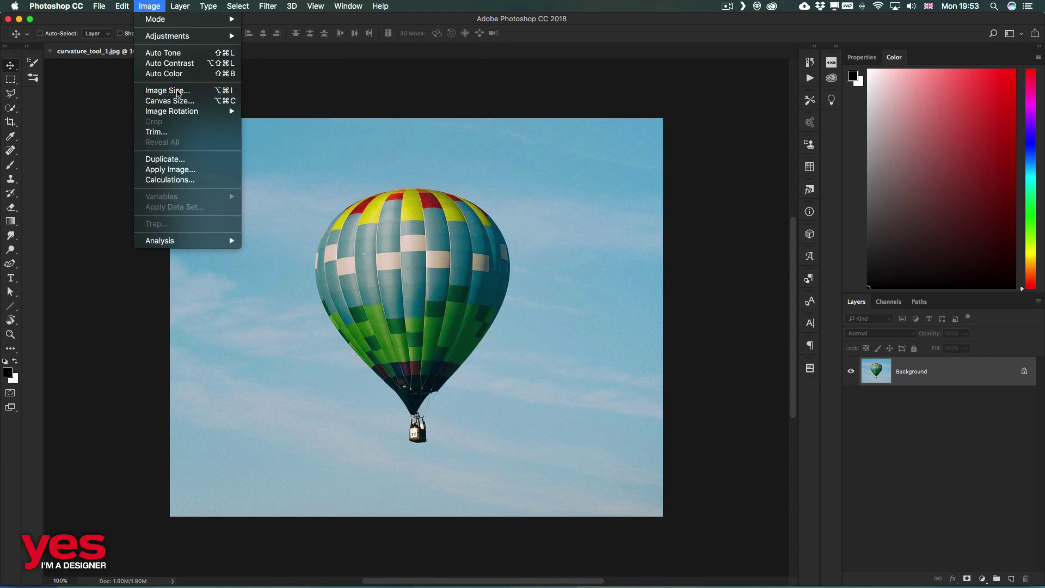
pyautogui.click(166, 90)
pyautogui.moveTo(557, 70); pyautogui.dragTo(419, 104)
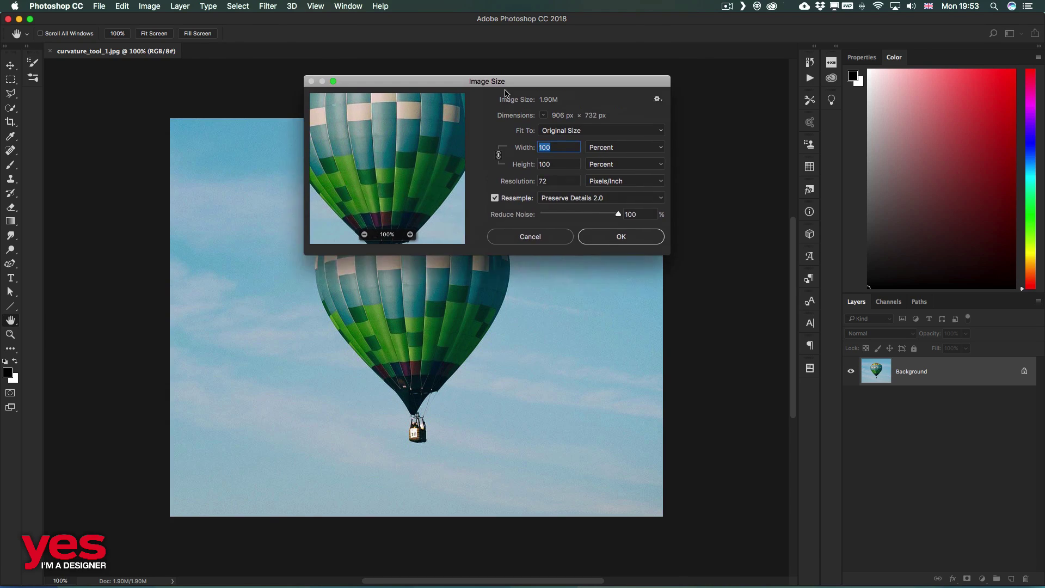
pyautogui.click(493, 222)
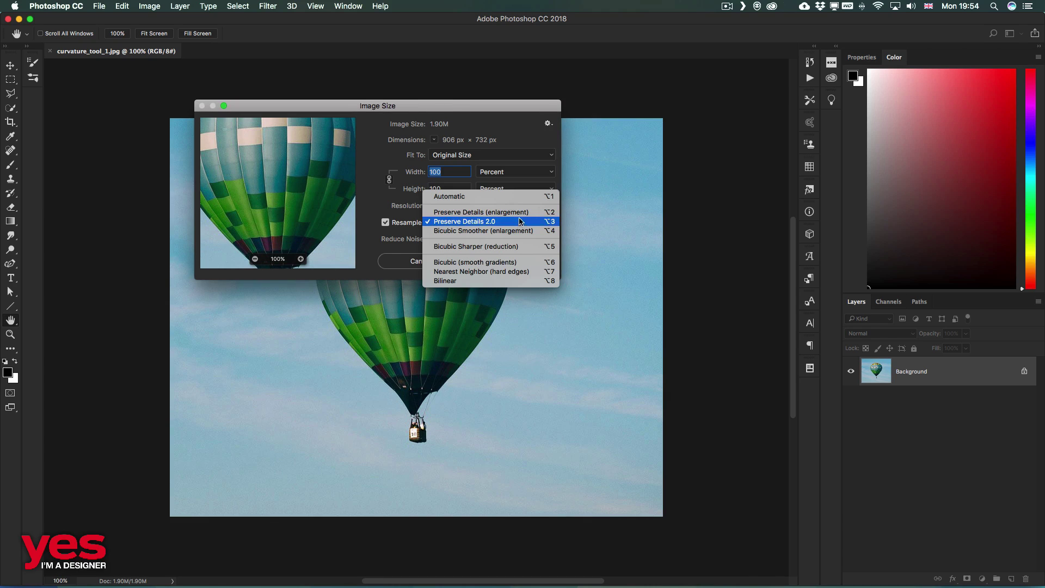
# Step: Choose Bicubic Smoother (enlargement) at 300% (2718 × 2196 px) and pan across the balloon preview
pyautogui.click(491, 231)
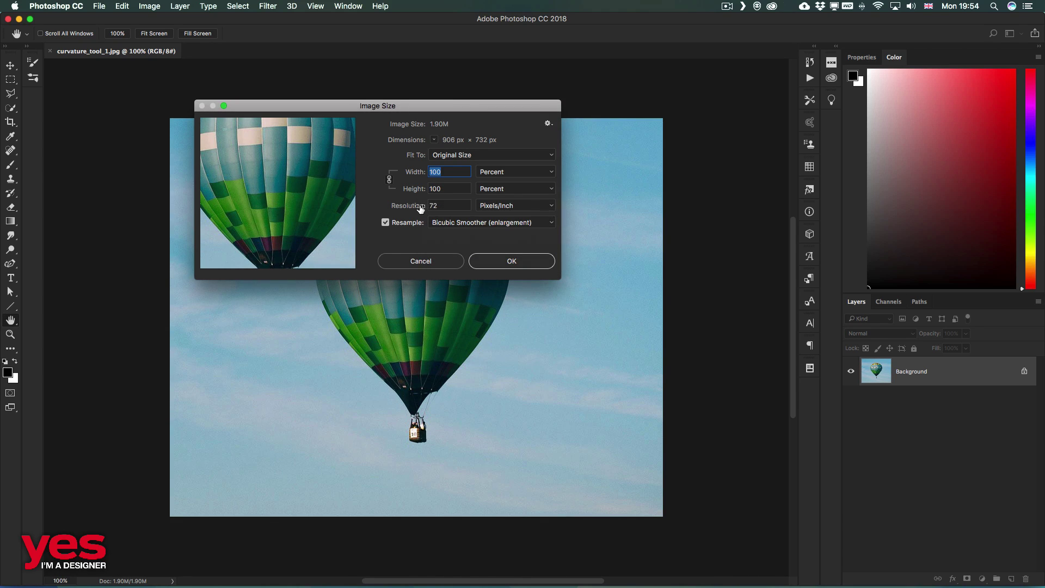
pyautogui.write('300')
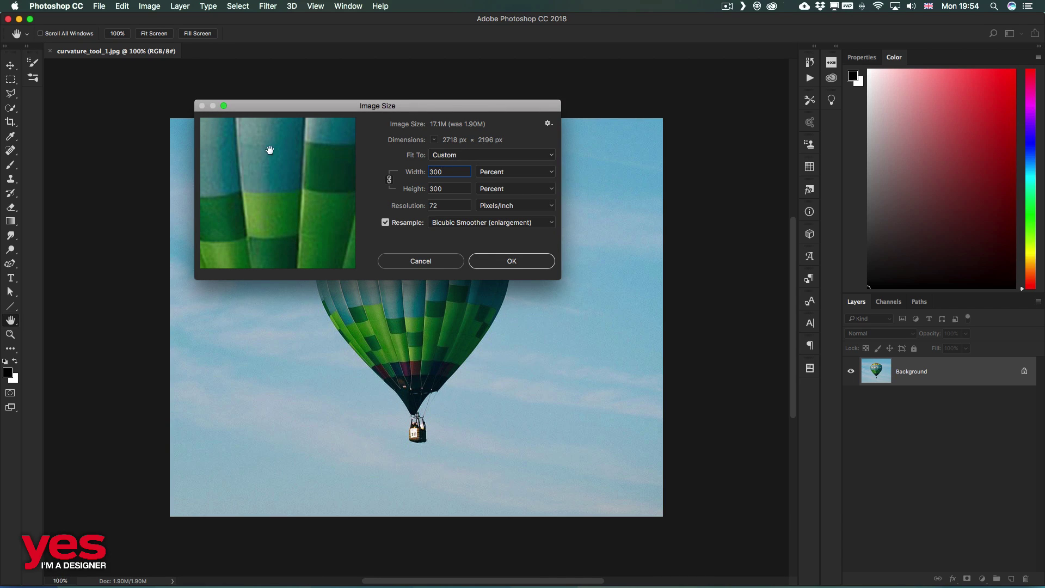
pyautogui.moveTo(285, 194); pyautogui.dragTo(331, 217)
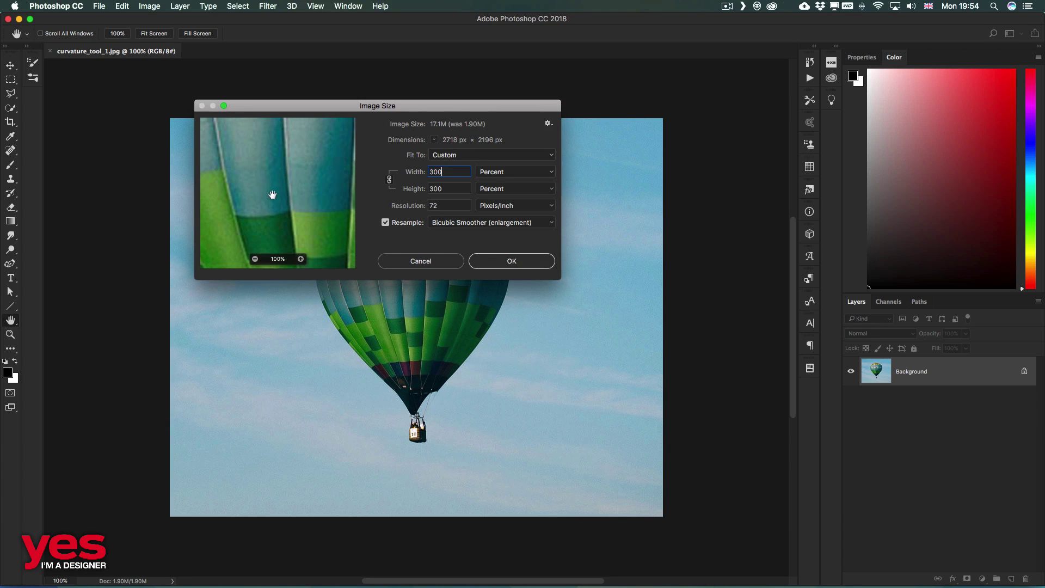
pyautogui.moveTo(270, 194)
pyautogui.mouseDown()
pyautogui.moveTo(306, 201)
pyautogui.moveTo(286, 145)
pyautogui.mouseUp()
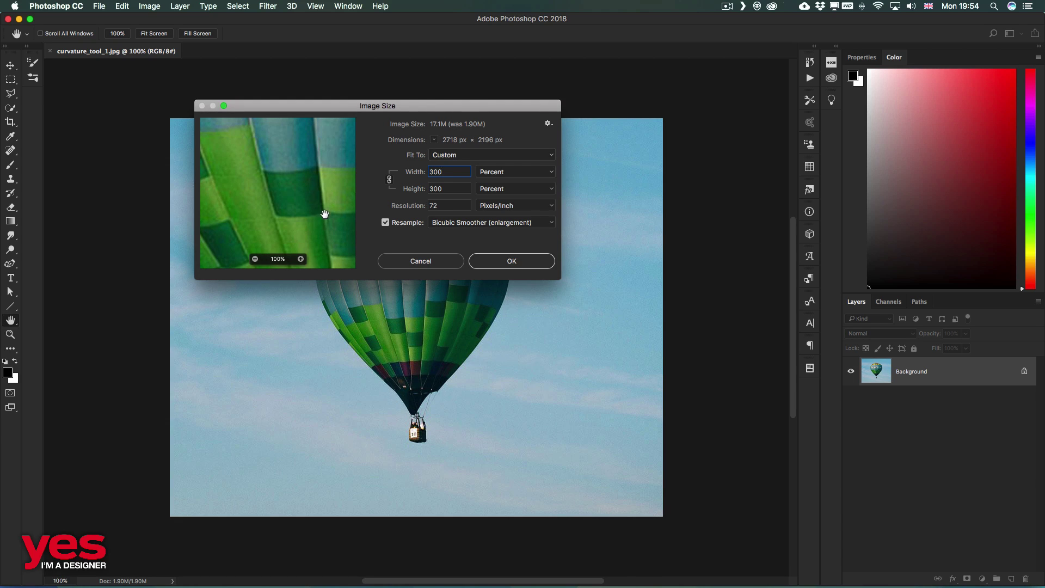
# Step: Enlarge the Image Size dialog, pan to the balloon's lower edge, and magnify the preview
pyautogui.moveTo(560, 278); pyautogui.dragTo(746, 463)
pyautogui.moveTo(391, 214); pyautogui.dragTo(507, 310)
pyautogui.moveTo(294, 218); pyautogui.dragTo(390, 241)
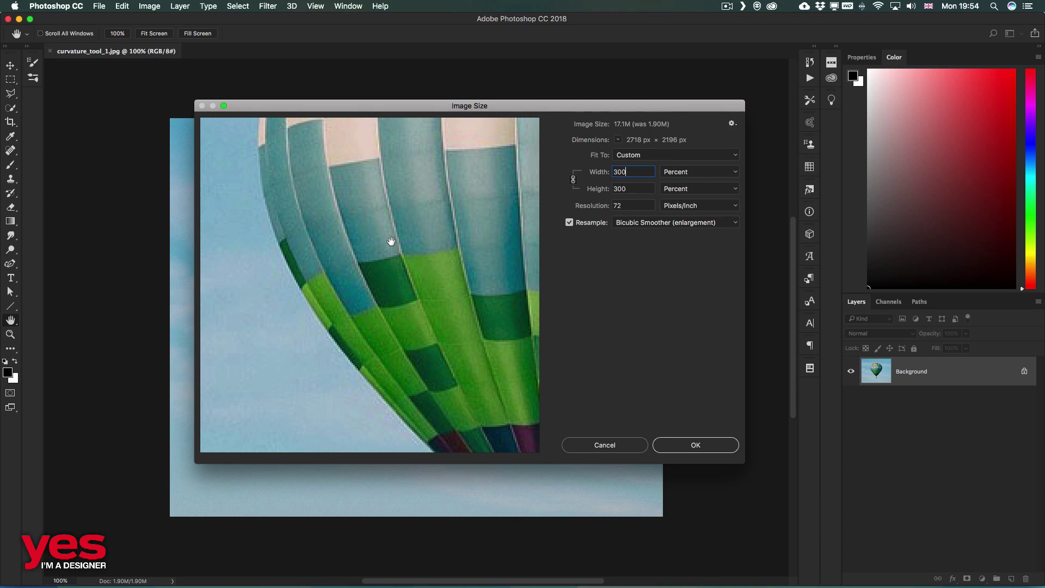
pyautogui.moveTo(391, 242)
pyautogui.mouseDown()
pyautogui.moveTo(364, 237)
pyautogui.moveTo(391, 314)
pyautogui.mouseUp()
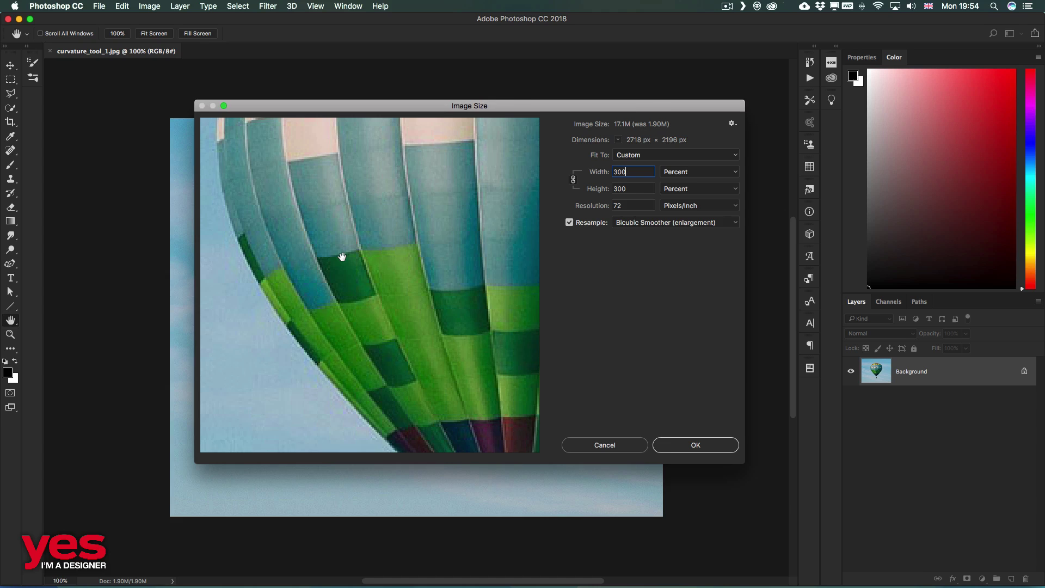
pyautogui.moveTo(344, 258); pyautogui.dragTo(327, 235)
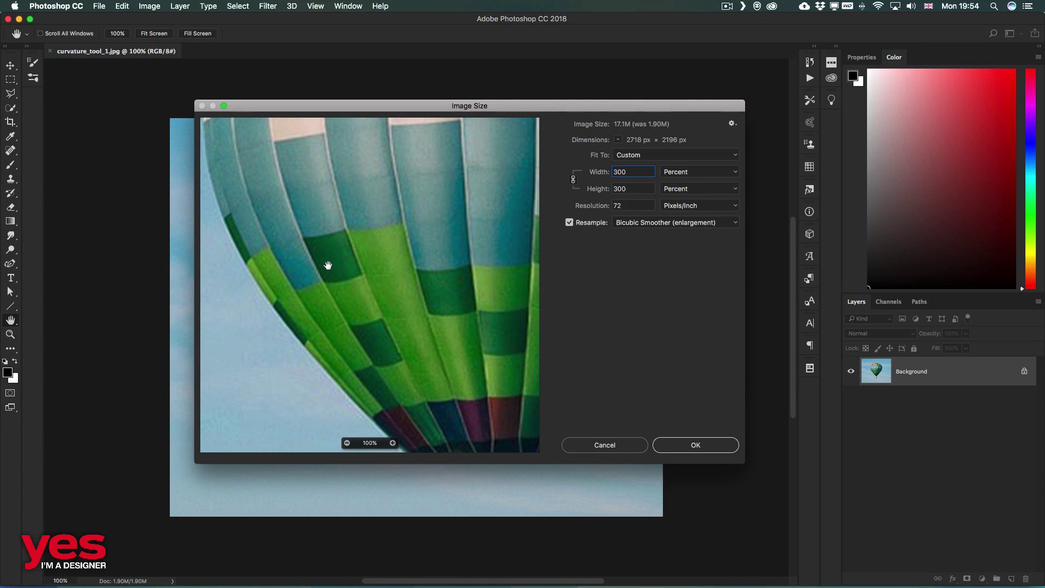
pyautogui.moveTo(318, 298); pyautogui.dragTo(302, 273)
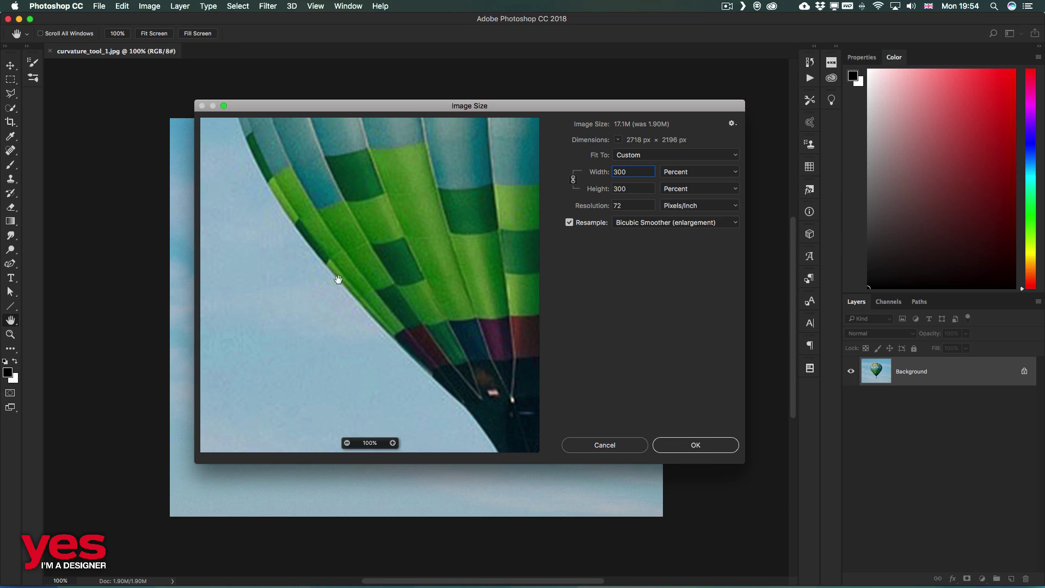
pyautogui.click(396, 446)
pyautogui.moveTo(389, 280); pyautogui.dragTo(375, 258)
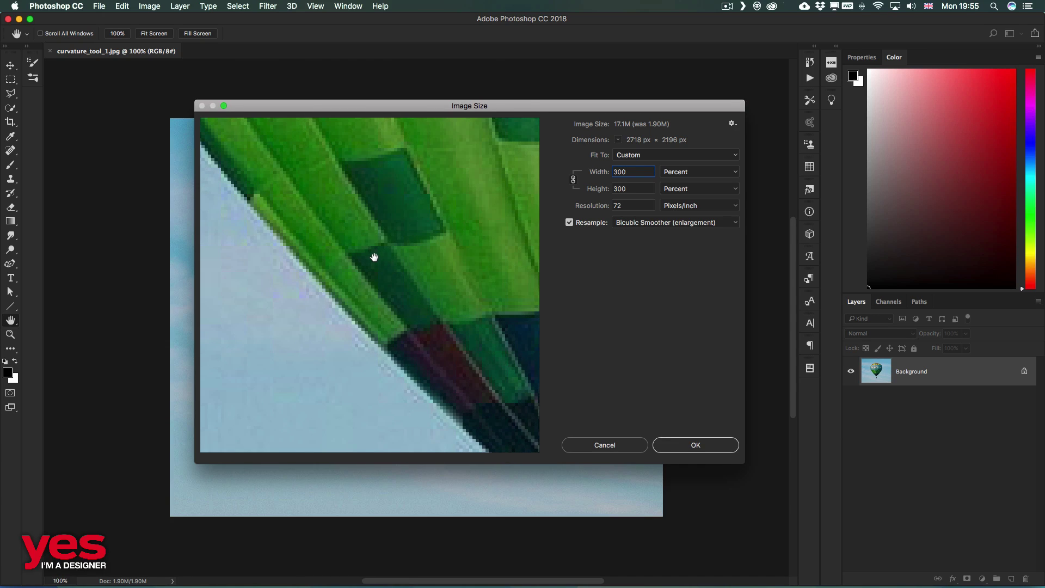
pyautogui.moveTo(374, 258); pyautogui.dragTo(367, 282)
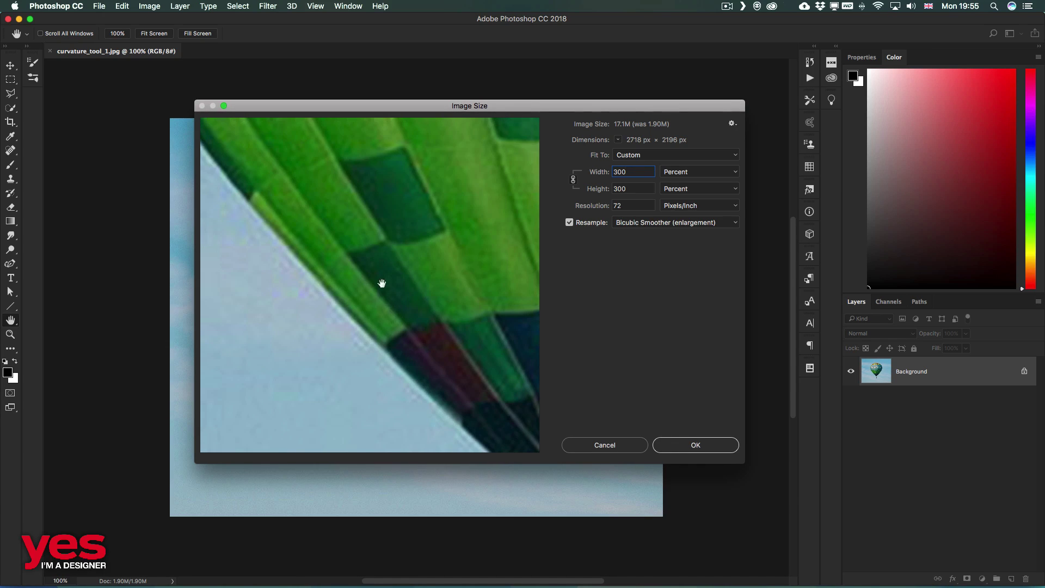
# Step: Use Preserve Details (enlargement) with Reduce Noise 100%, then compare the preview with the original
pyautogui.click(651, 225)
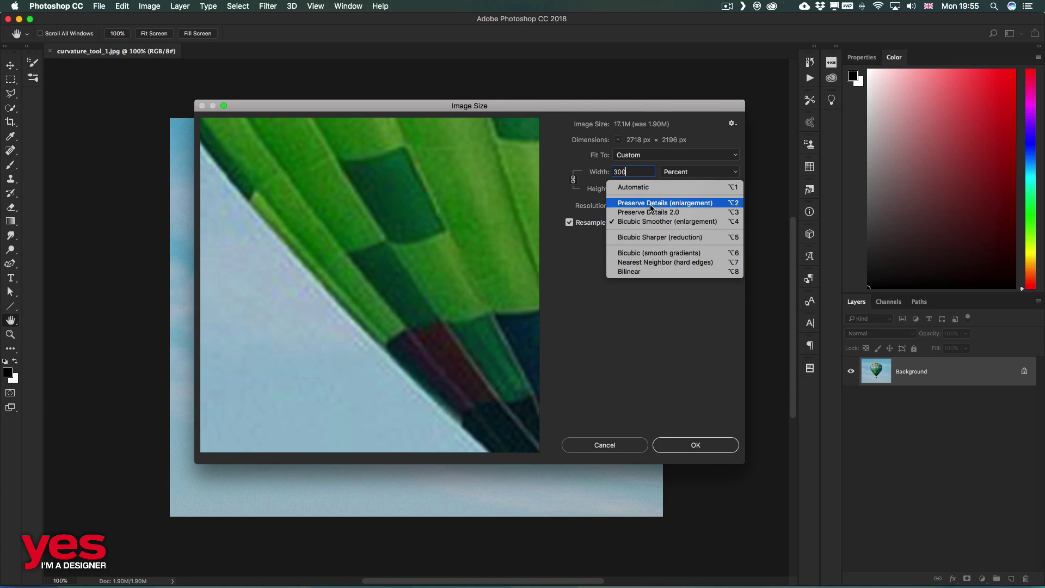
pyautogui.click(651, 204)
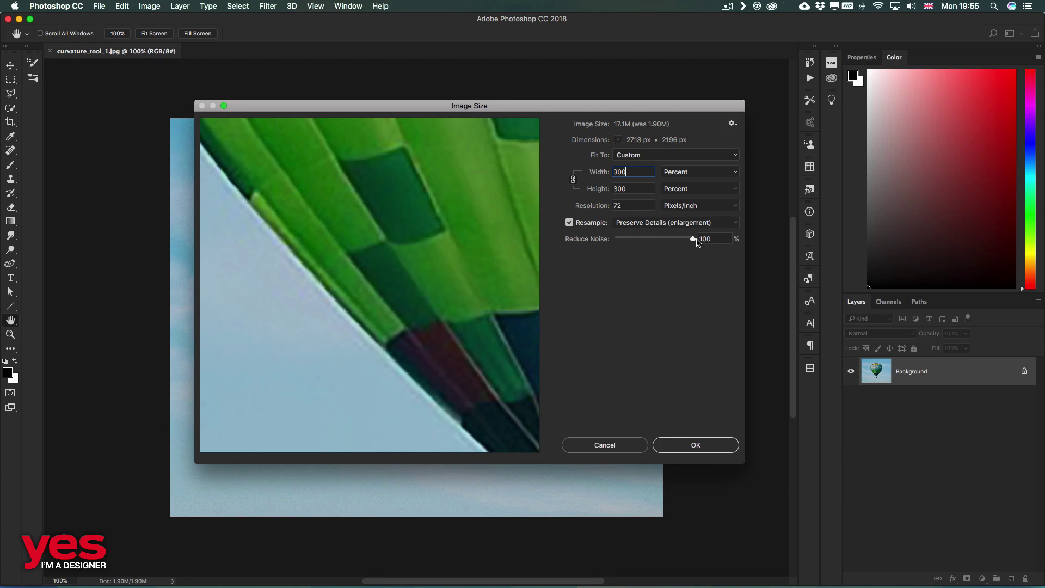
pyautogui.moveTo(693, 239); pyautogui.dragTo(693, 239)
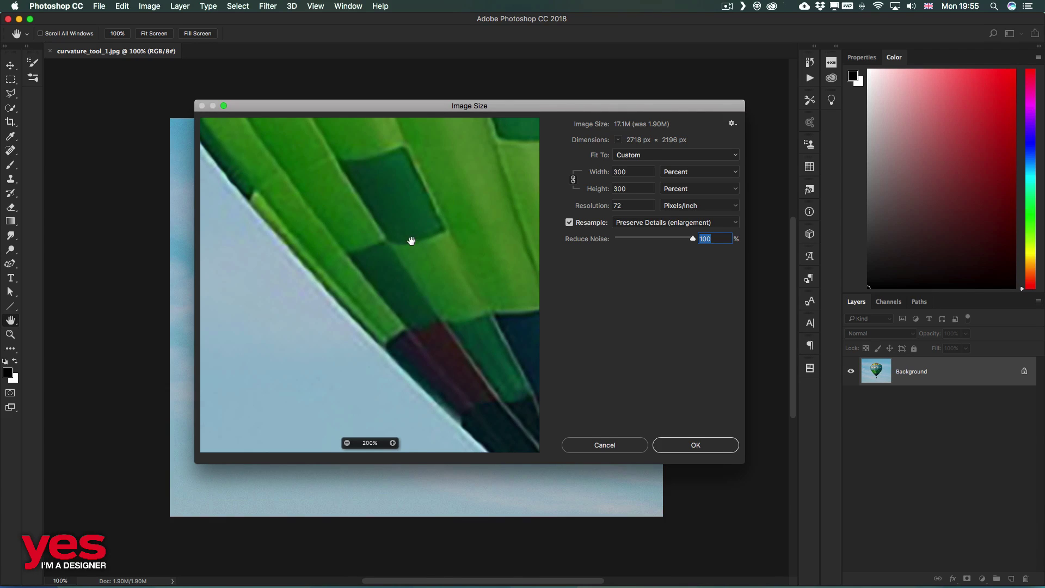
pyautogui.click(383, 222)
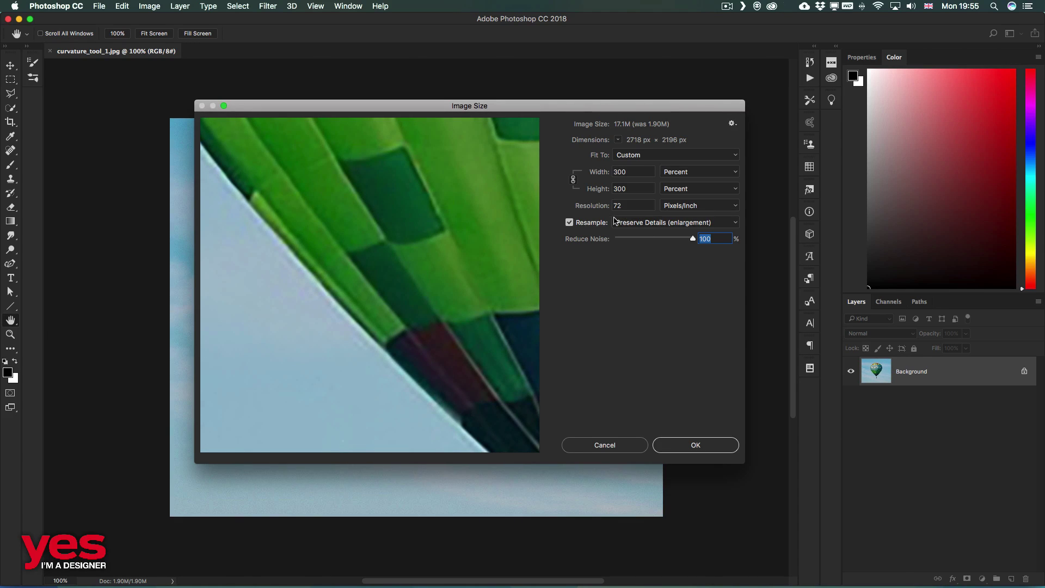
# Step: Try several Resample methods, settling on Preserve Details 2.0 with Reduce Noise 100%
pyautogui.click(663, 223)
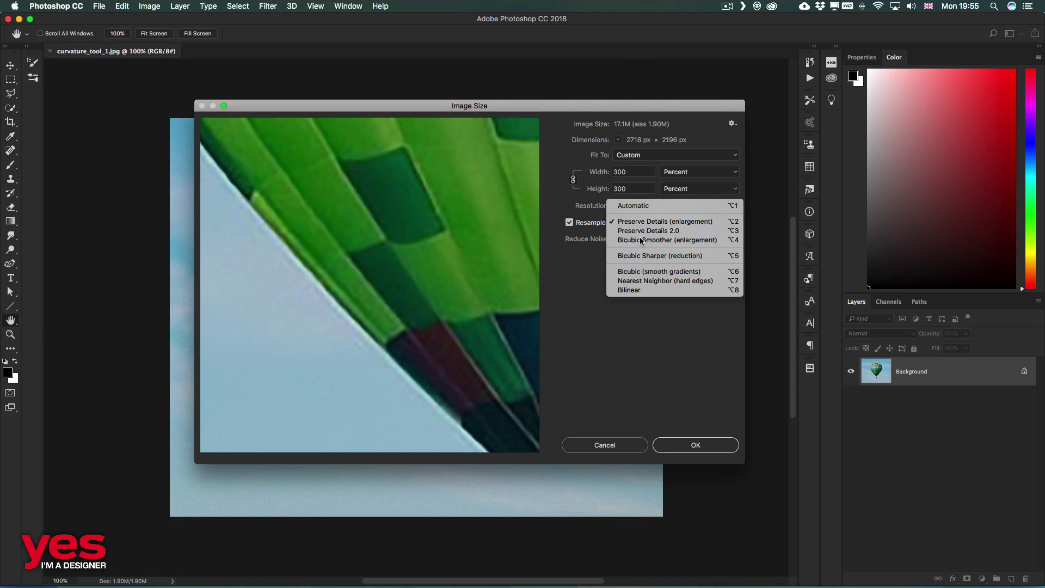
pyautogui.click(646, 240)
pyautogui.click(665, 223)
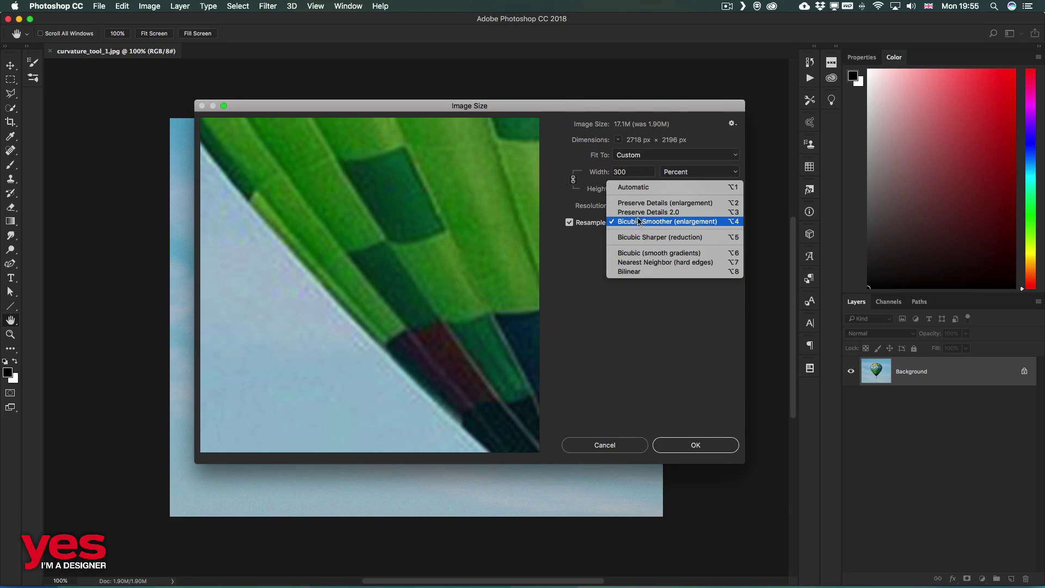
pyautogui.click(654, 211)
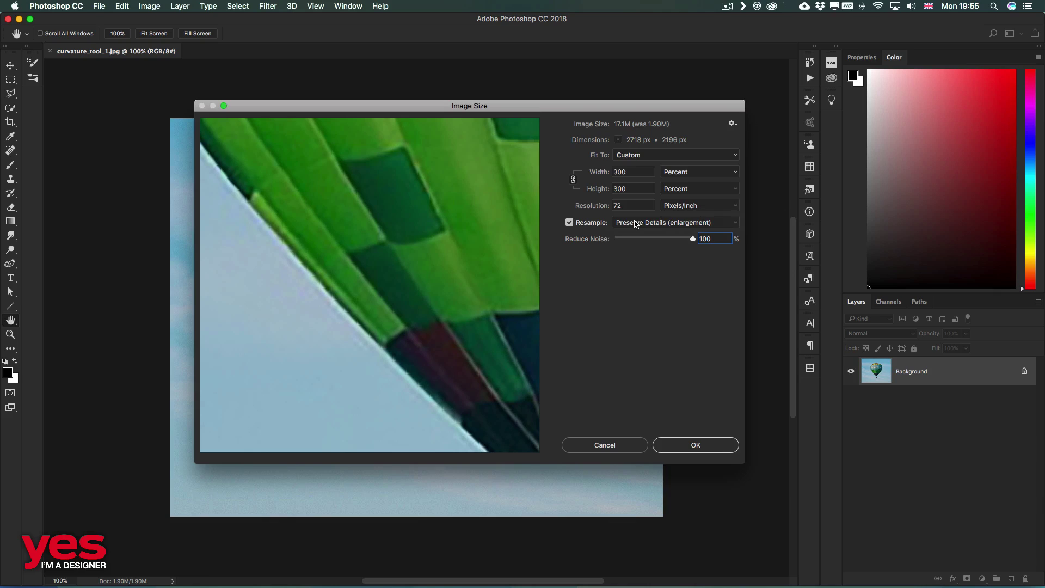
pyautogui.click(636, 225)
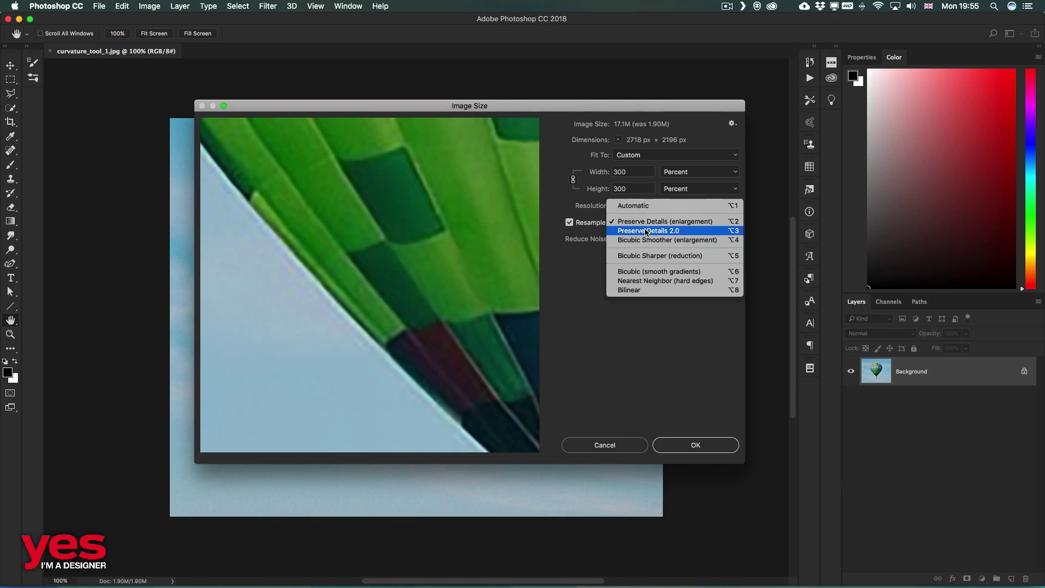
pyautogui.click(645, 232)
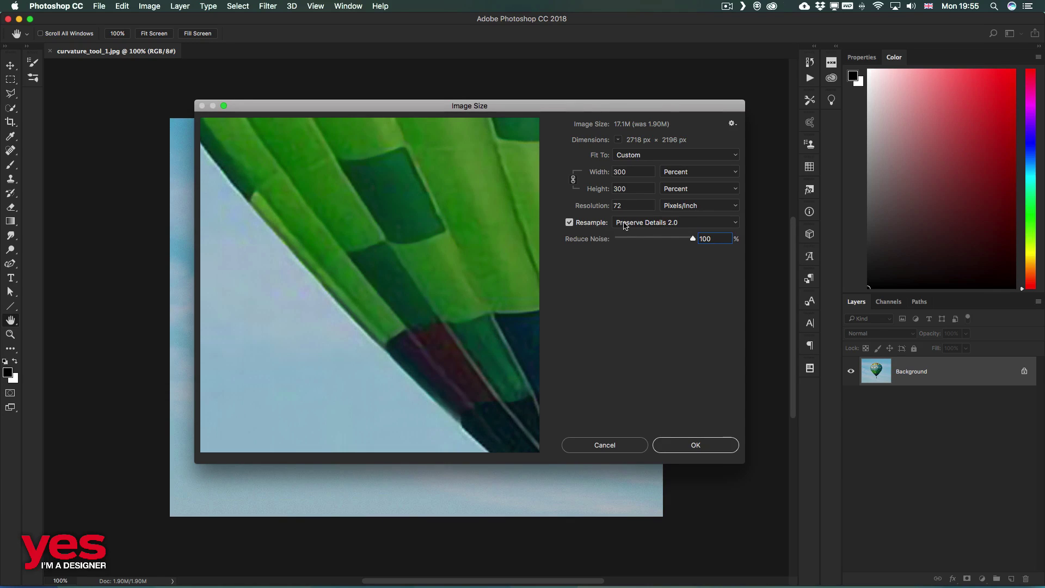
pyautogui.click(630, 222)
pyautogui.click(636, 218)
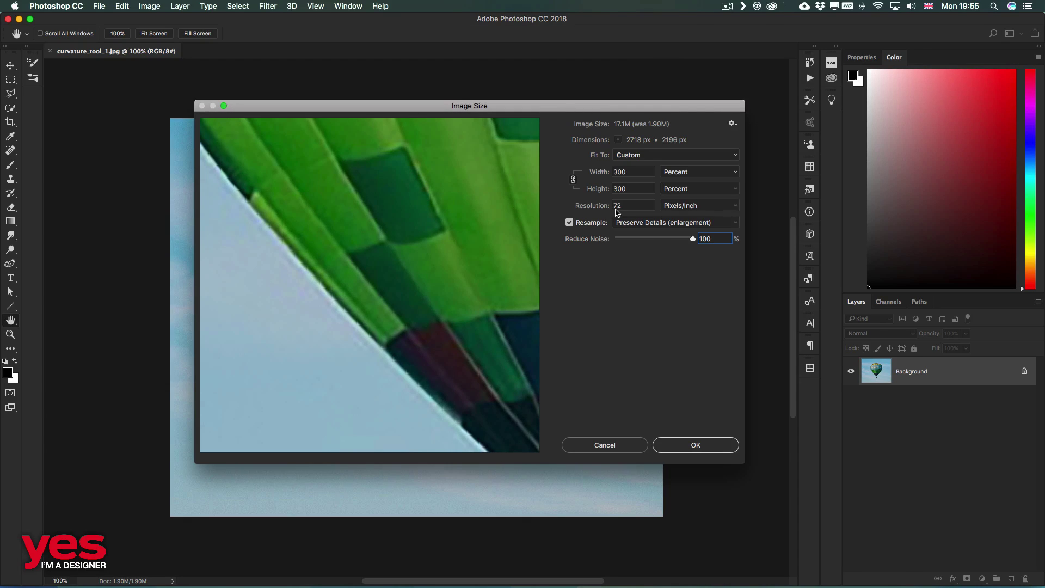
pyautogui.click(657, 223)
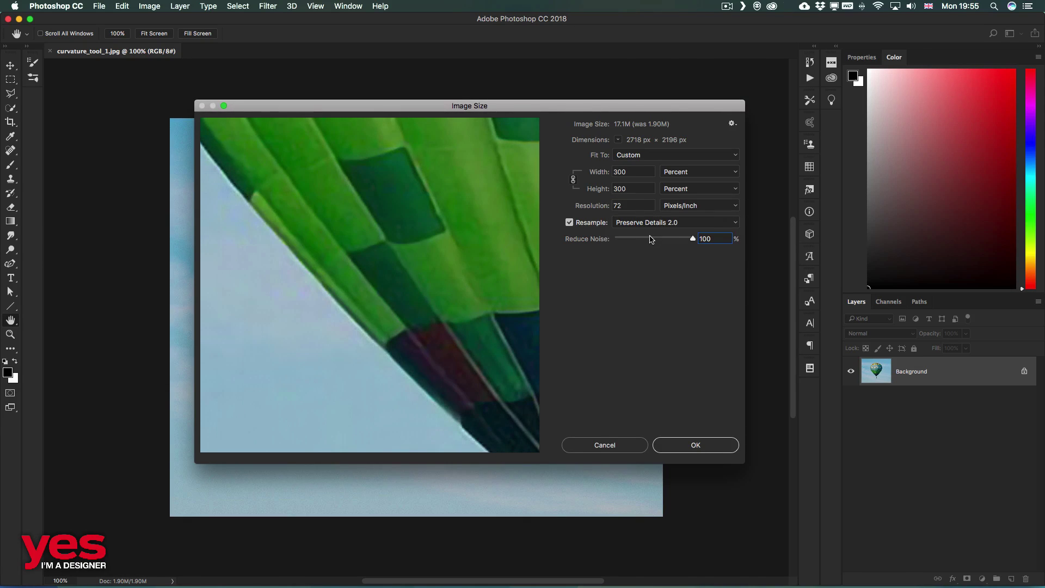
pyautogui.click(658, 222)
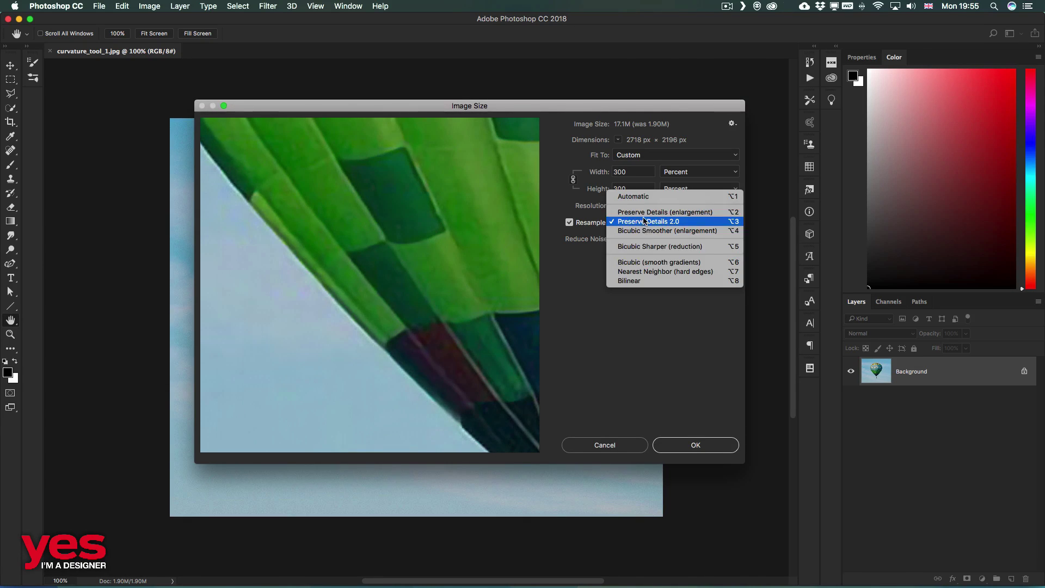
pyautogui.click(649, 218)
pyautogui.click(641, 222)
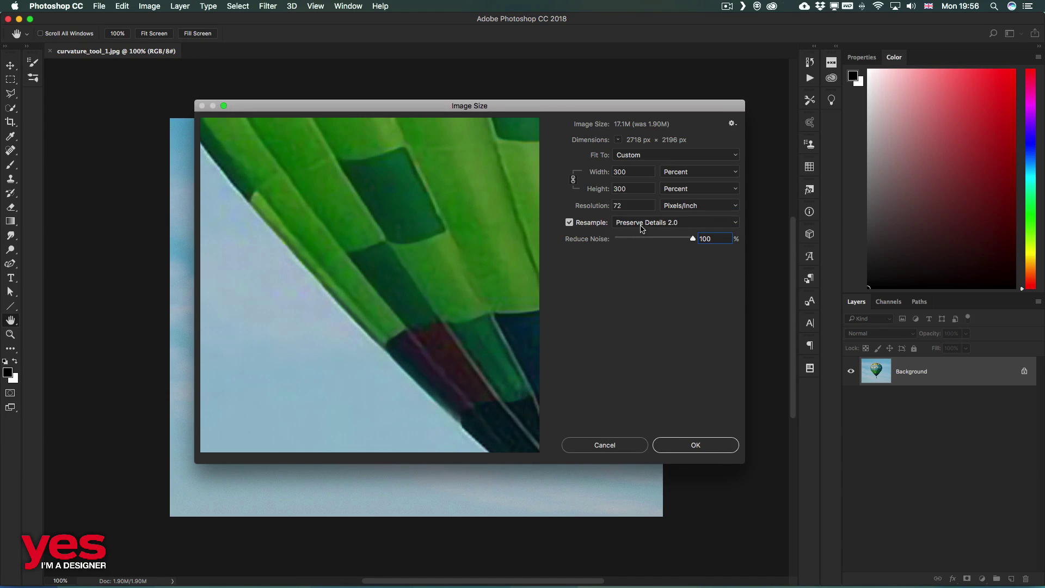
# Step: Compare against the original pixels, then pan the preview over the teal panels to the sky edge
pyautogui.moveTo(401, 250); pyautogui.dragTo(401, 249)
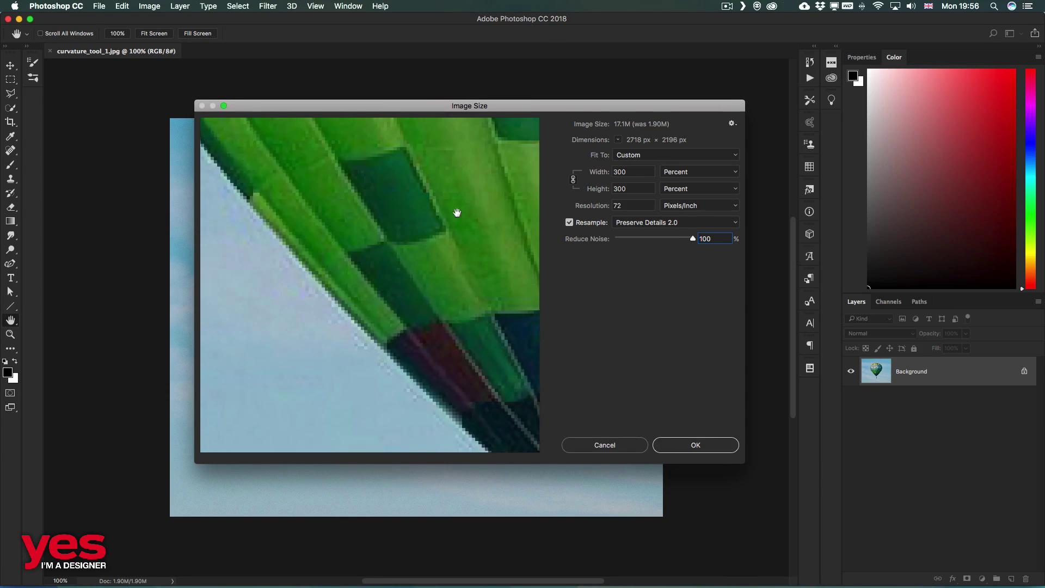
pyautogui.moveTo(453, 206); pyautogui.dragTo(244, 297)
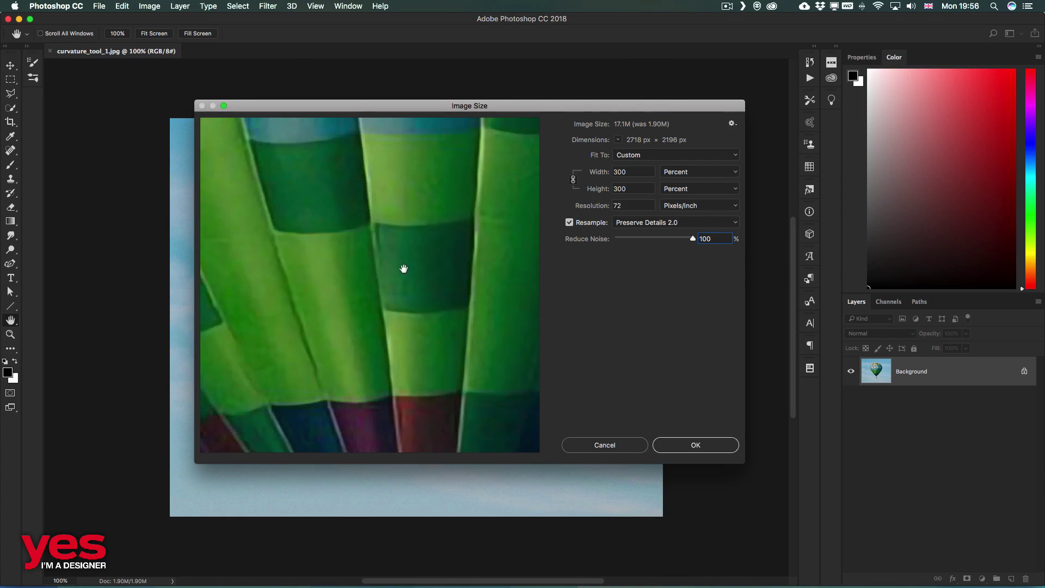
pyautogui.moveTo(434, 160); pyautogui.dragTo(427, 343)
pyautogui.moveTo(430, 245); pyautogui.dragTo(376, 335)
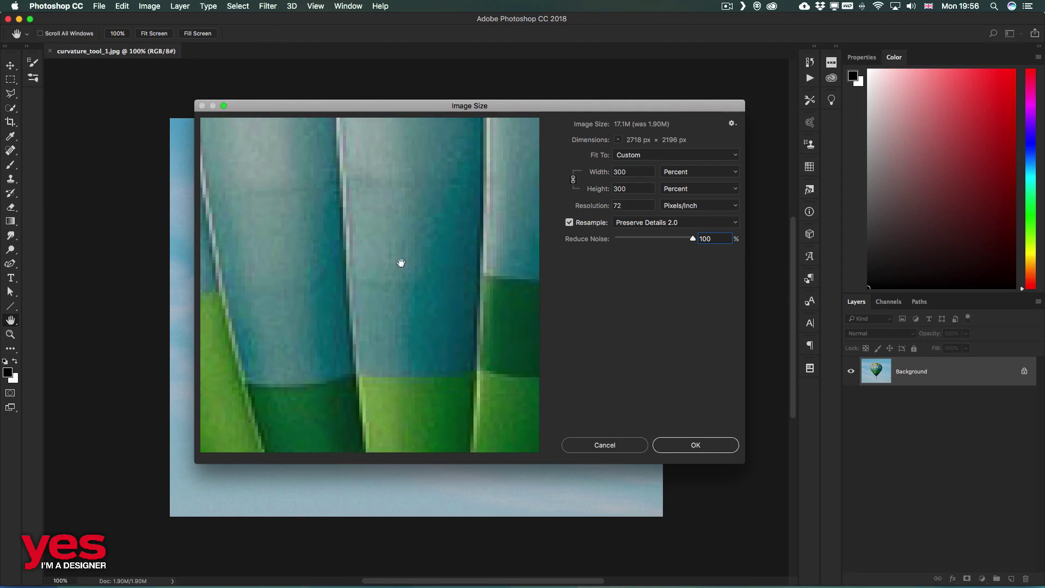
pyautogui.moveTo(469, 217); pyautogui.dragTo(425, 254)
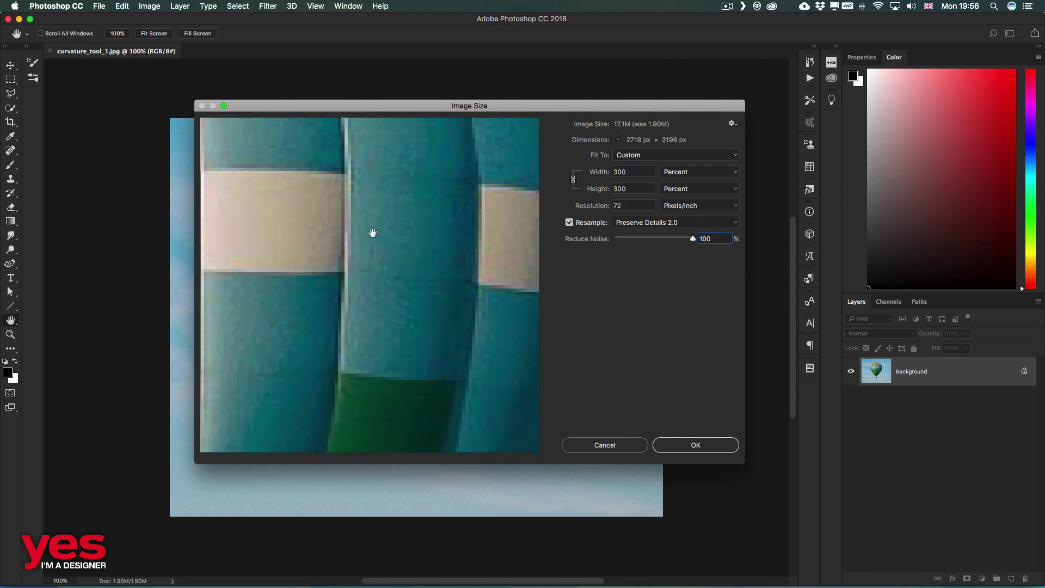
pyautogui.moveTo(367, 237); pyautogui.dragTo(421, 313)
pyautogui.moveTo(359, 298)
pyautogui.mouseDown()
pyautogui.moveTo(417, 245)
pyautogui.moveTo(394, 191)
pyautogui.mouseUp()
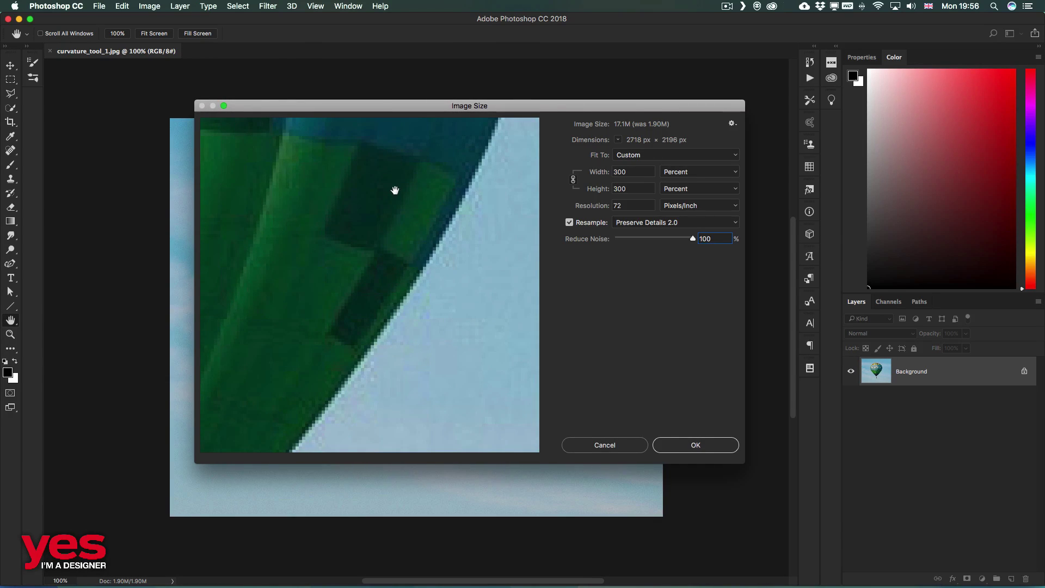
pyautogui.click(400, 224)
pyautogui.moveTo(369, 284)
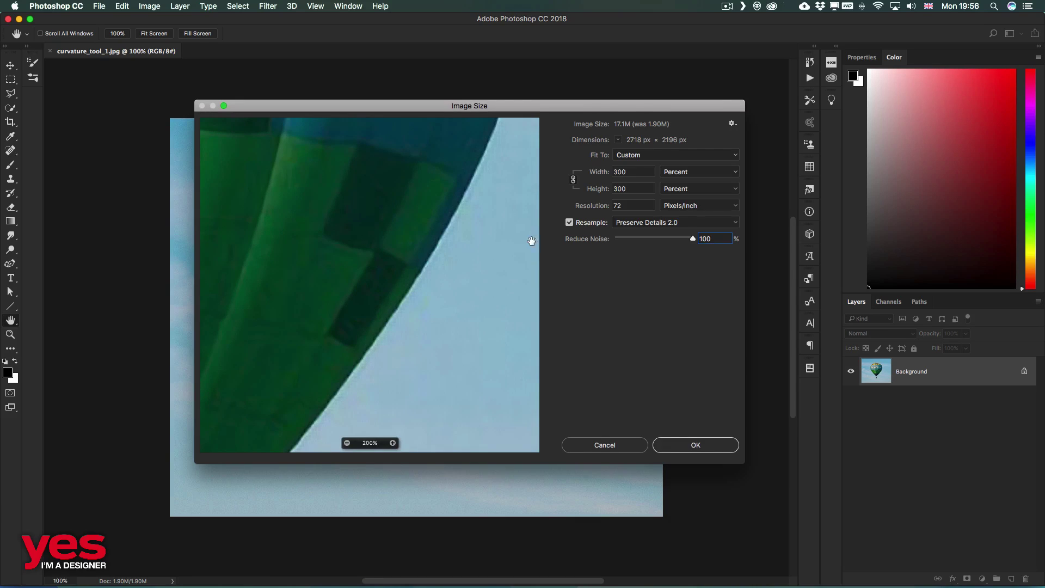
pyautogui.click(638, 225)
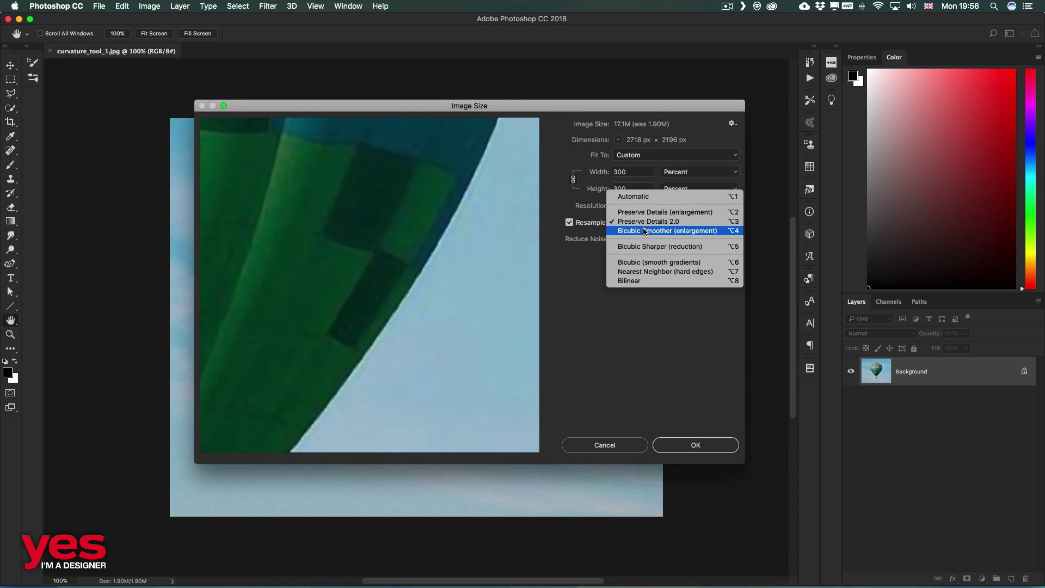
pyautogui.click(644, 232)
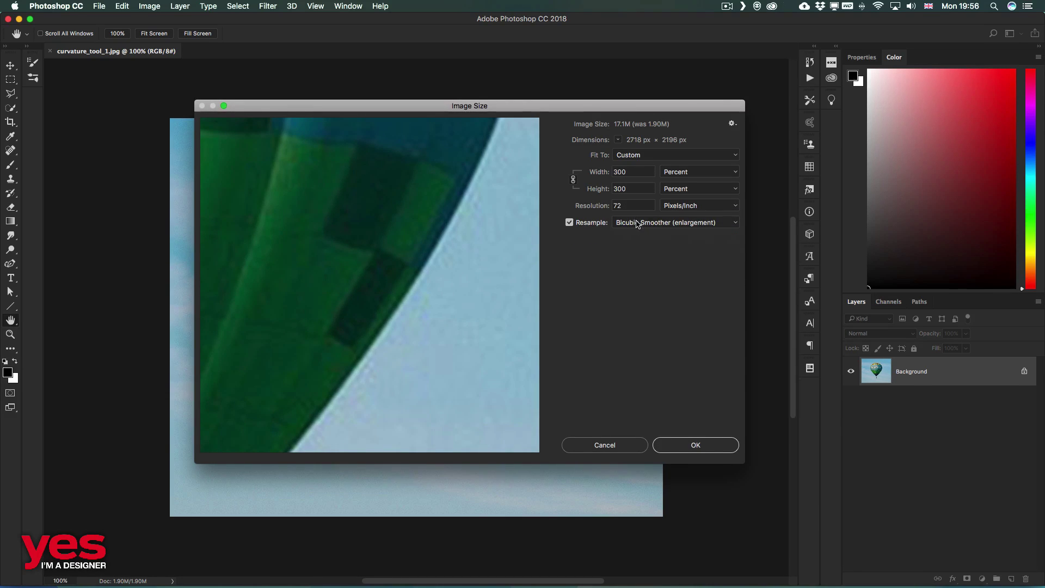
pyautogui.click(634, 227)
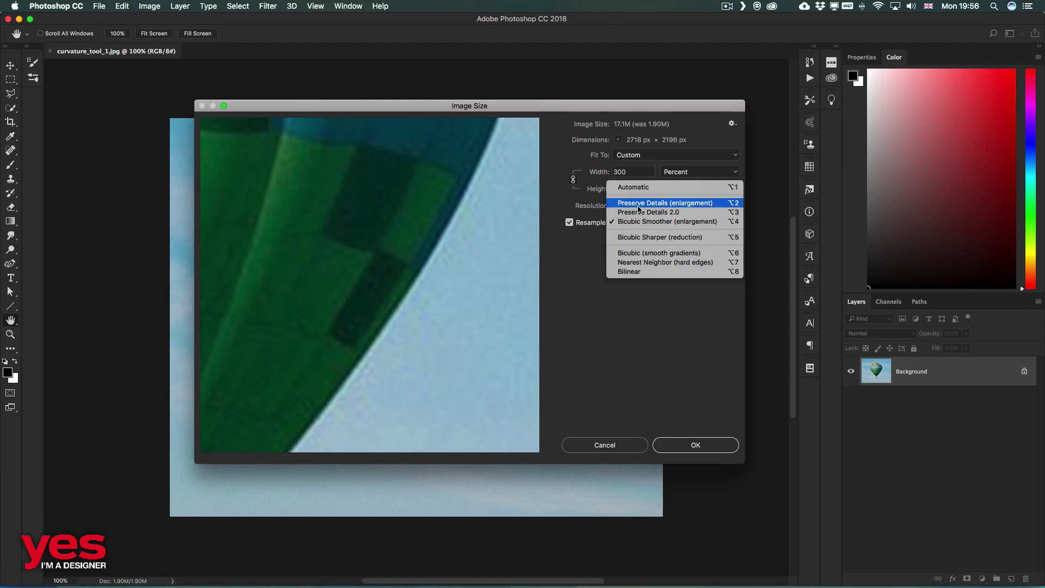
pyautogui.click(645, 205)
pyautogui.click(640, 224)
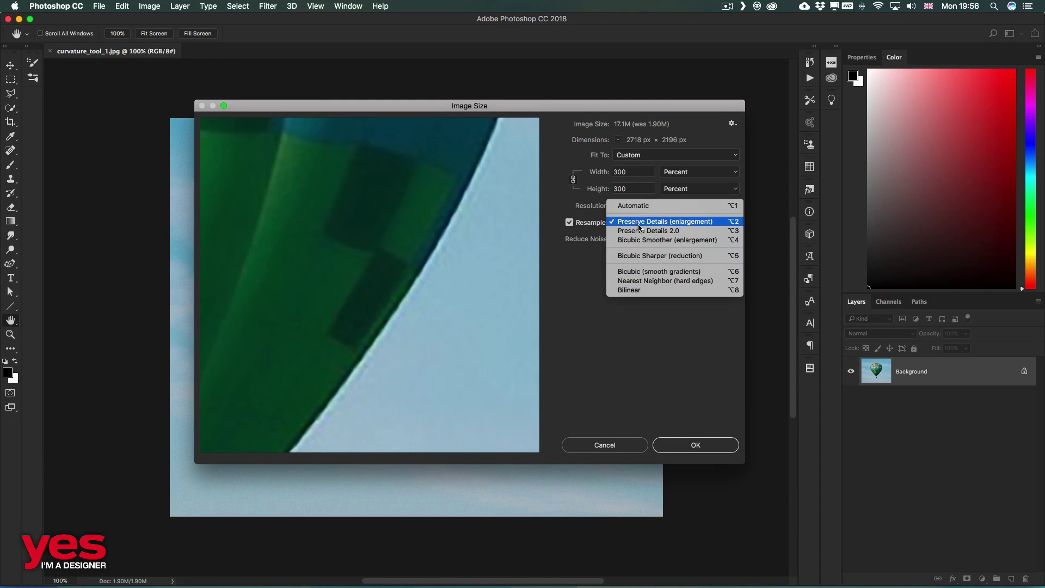
pyautogui.click(643, 232)
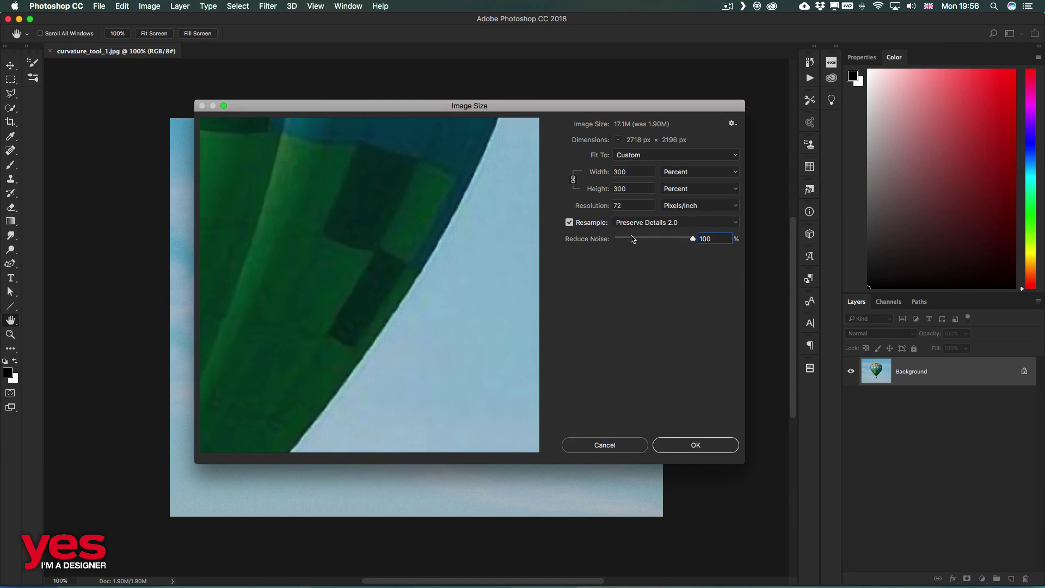
pyautogui.moveTo(455, 258)
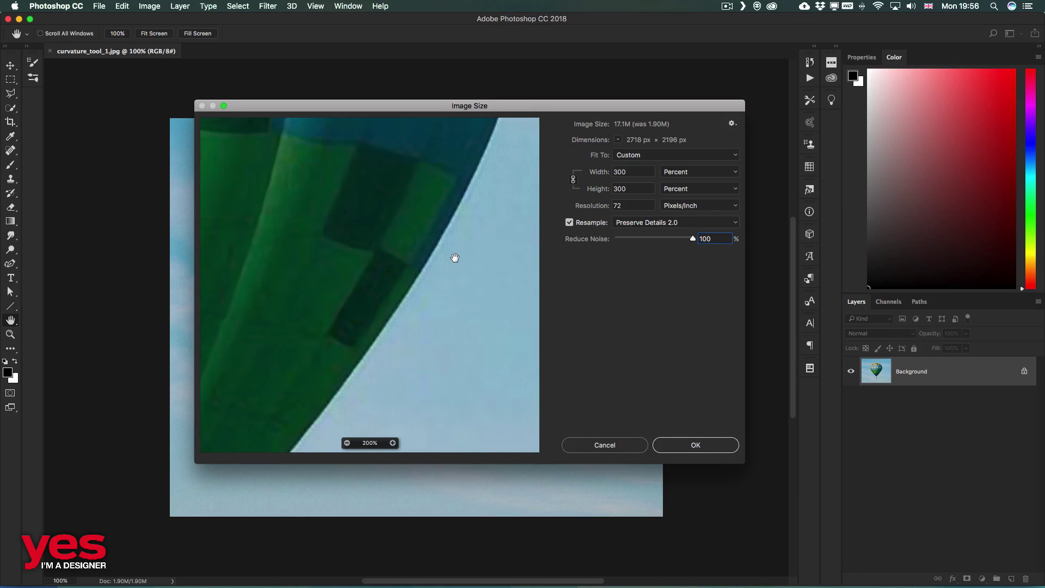
pyautogui.moveTo(434, 223); pyautogui.dragTo(449, 220)
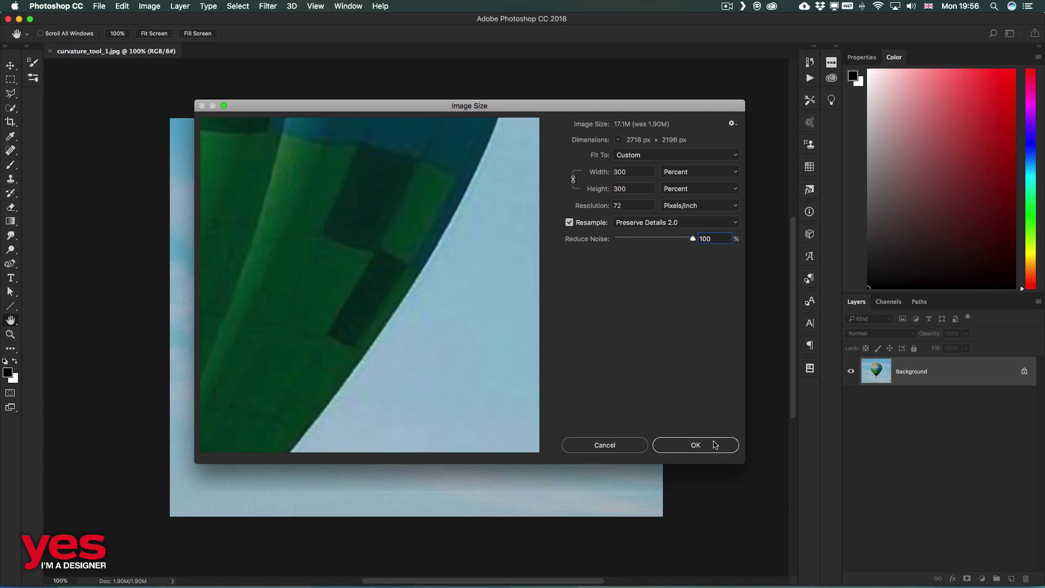
# Step: Apply the 300% Preserve Details 2.0 enlargement, compare it with the original, and view at 100%
pyautogui.click(700, 445)
pyautogui.moveTo(616, 445); pyautogui.dragTo(321, 180)
pyautogui.moveTo(464, 370); pyautogui.dragTo(328, 264)
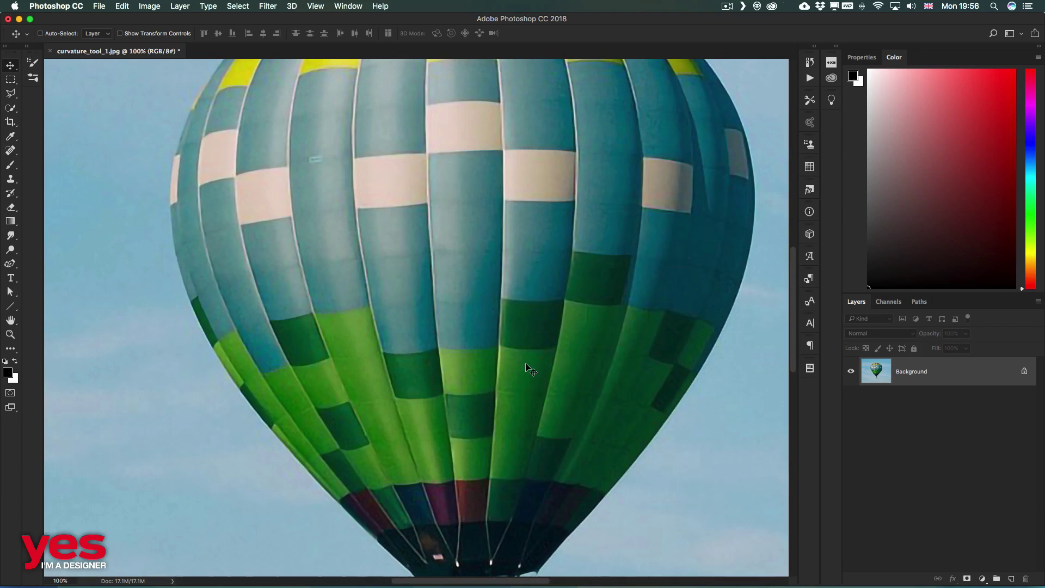
pyautogui.press('super+0')
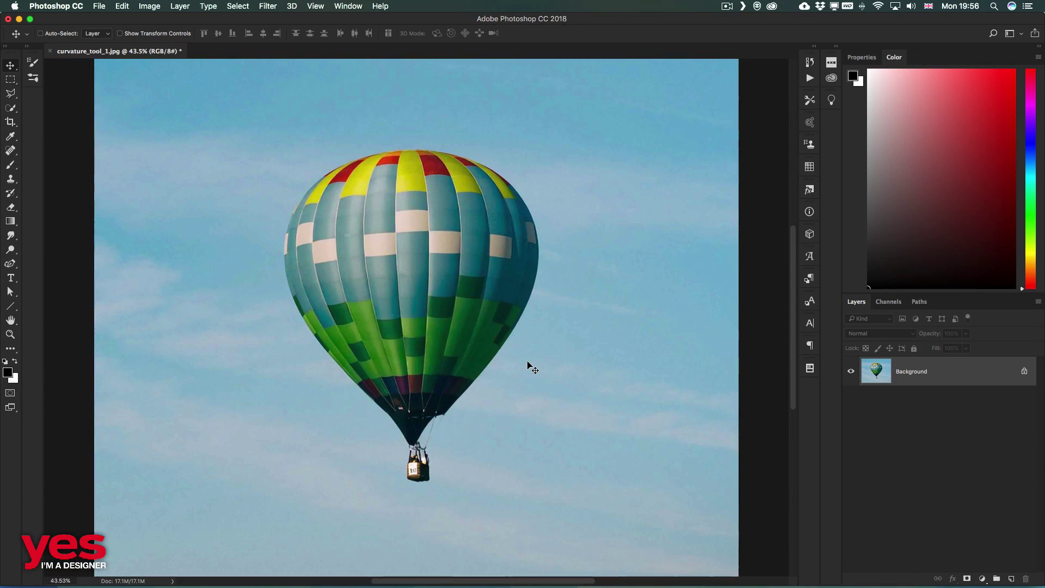
pyautogui.press('super+minus')
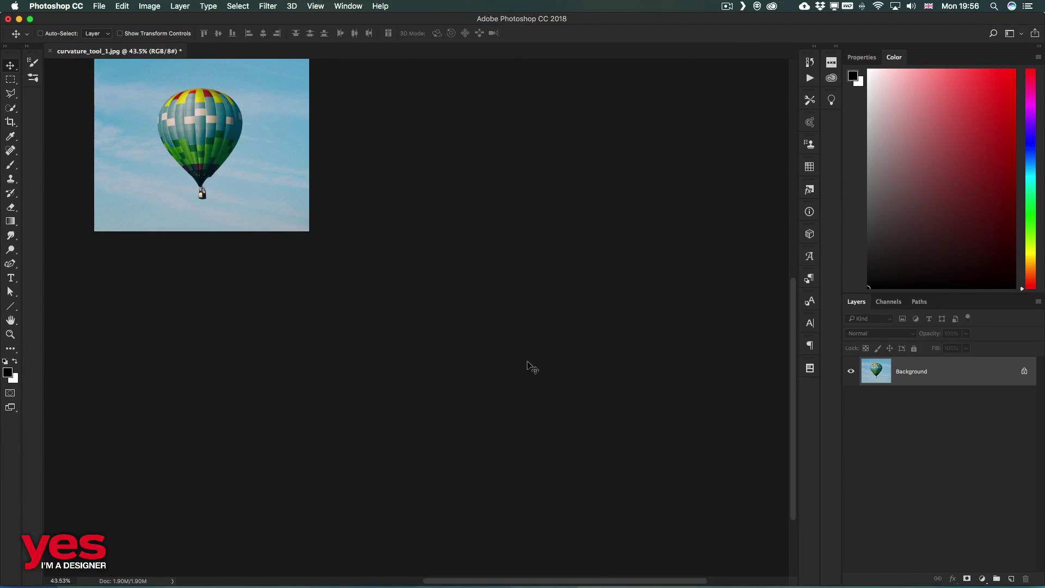
pyautogui.press('super+0')
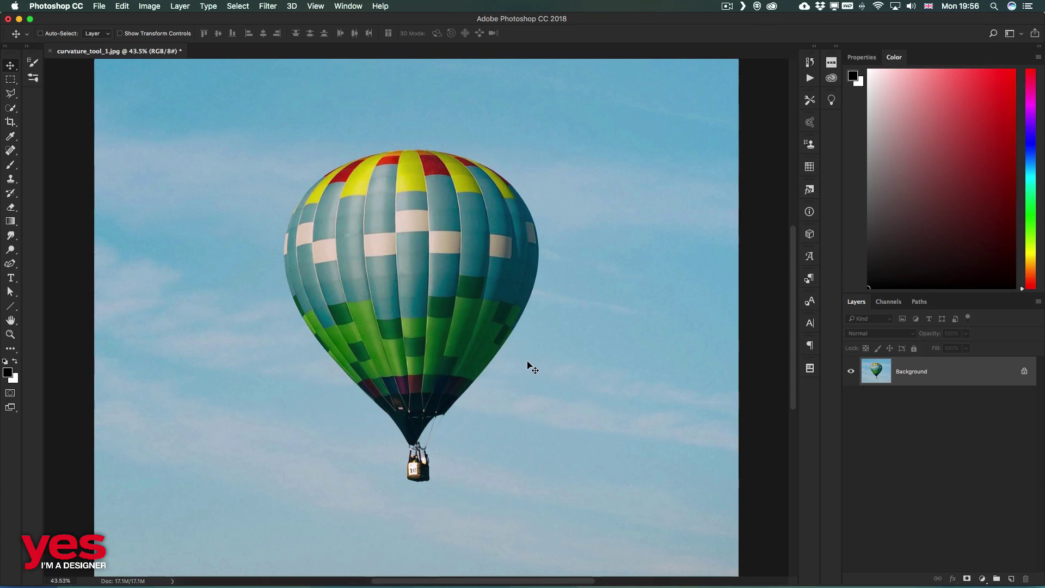
pyautogui.press('super+1')
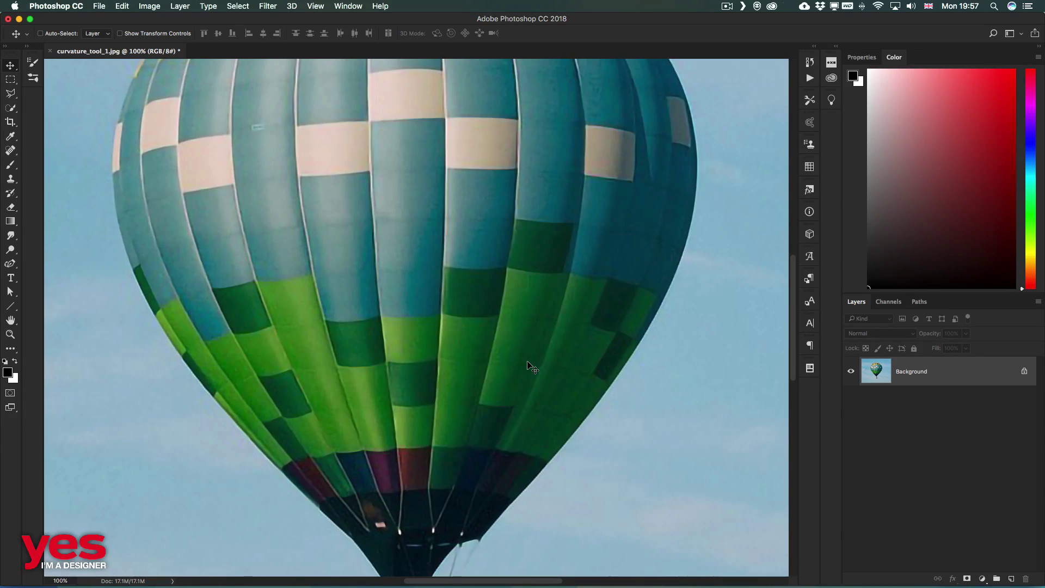
pyautogui.scroll(1, 406, 298)
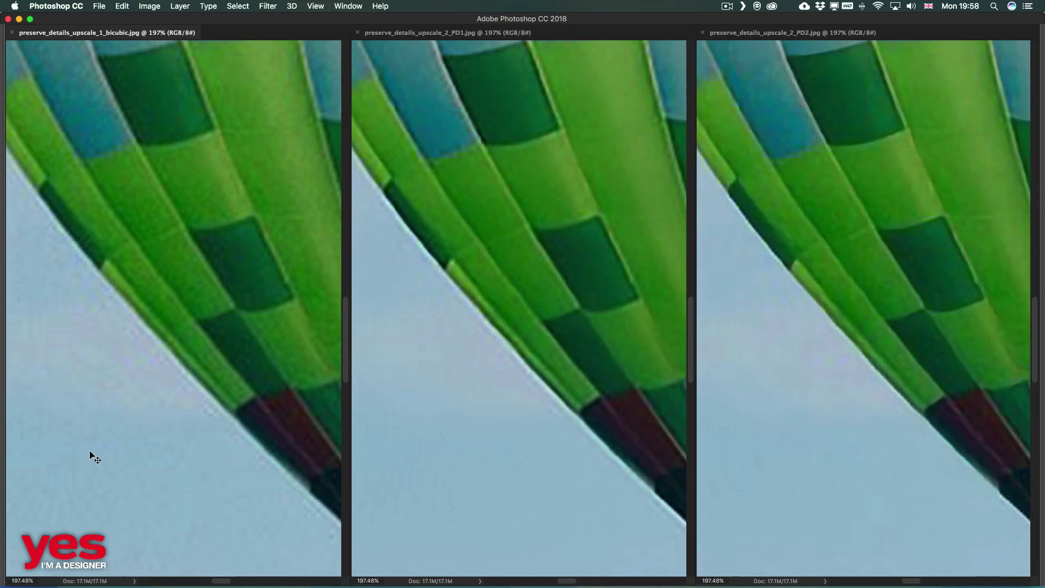
# Step: Pan all three tiled upscales together across the panels to the balloon's lower edge
pyautogui.moveTo(152, 193)
pyautogui.mouseDown()
pyautogui.moveTo(229, 170)
pyautogui.moveTo(238, 214)
pyautogui.moveTo(196, 197)
pyautogui.mouseUp()
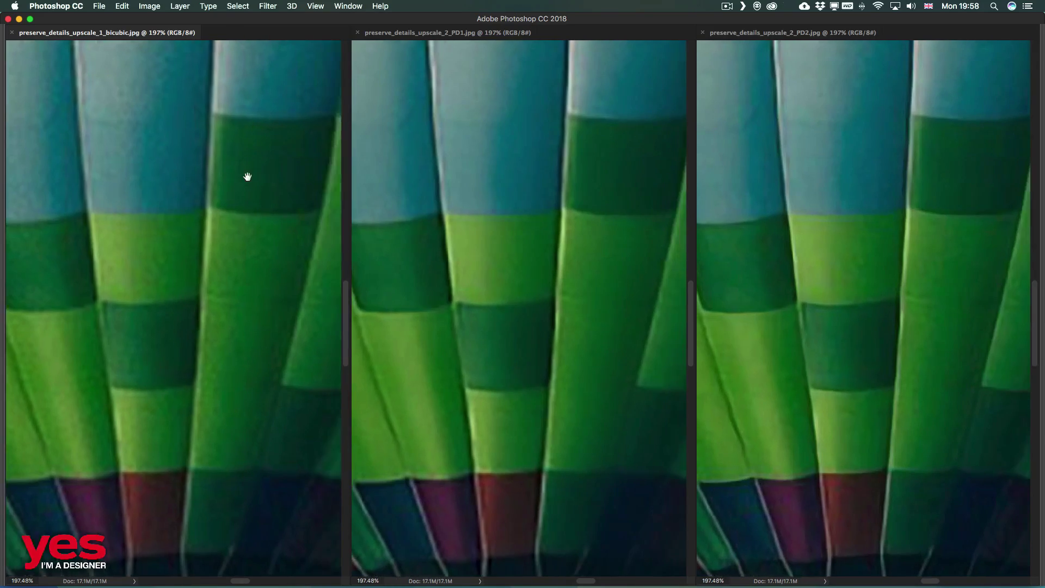
pyautogui.moveTo(265, 176); pyautogui.dragTo(237, 122)
# Step: Open Image Size on the Bicubic upscale and set Resample to Automatic
pyautogui.click(150, 6)
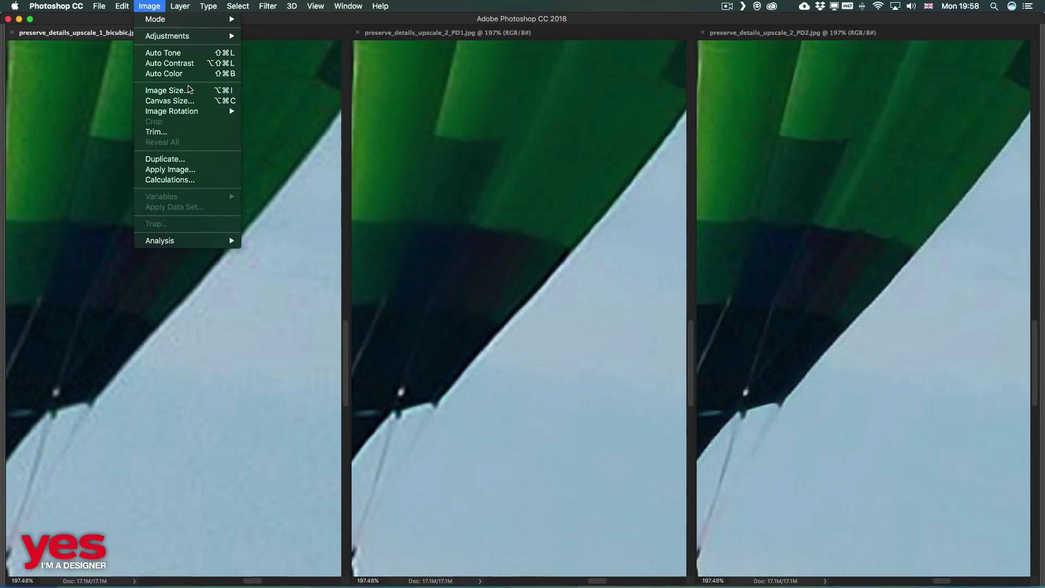
pyautogui.click(167, 90)
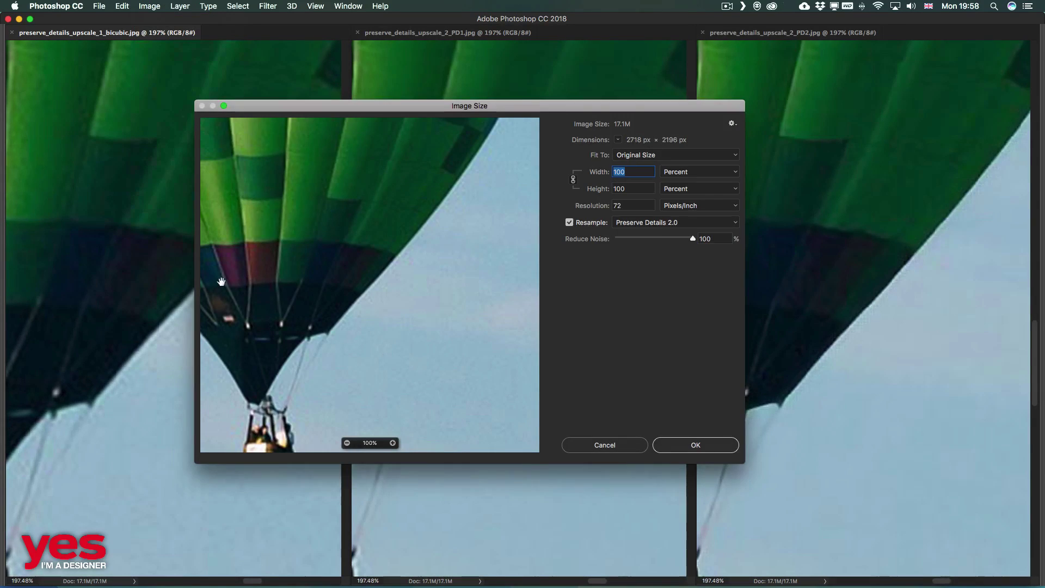
pyautogui.click(634, 222)
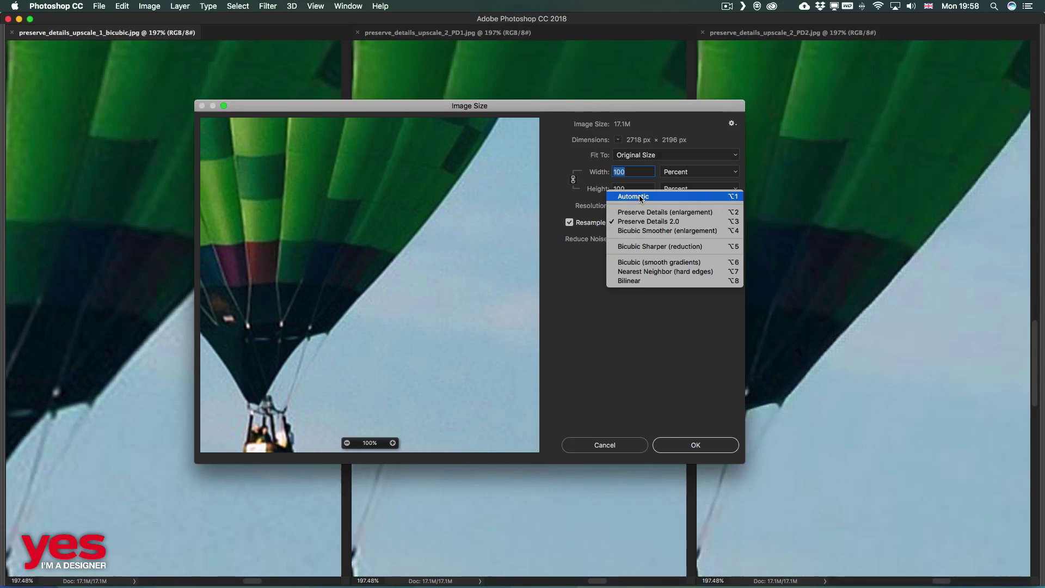
pyautogui.click(642, 197)
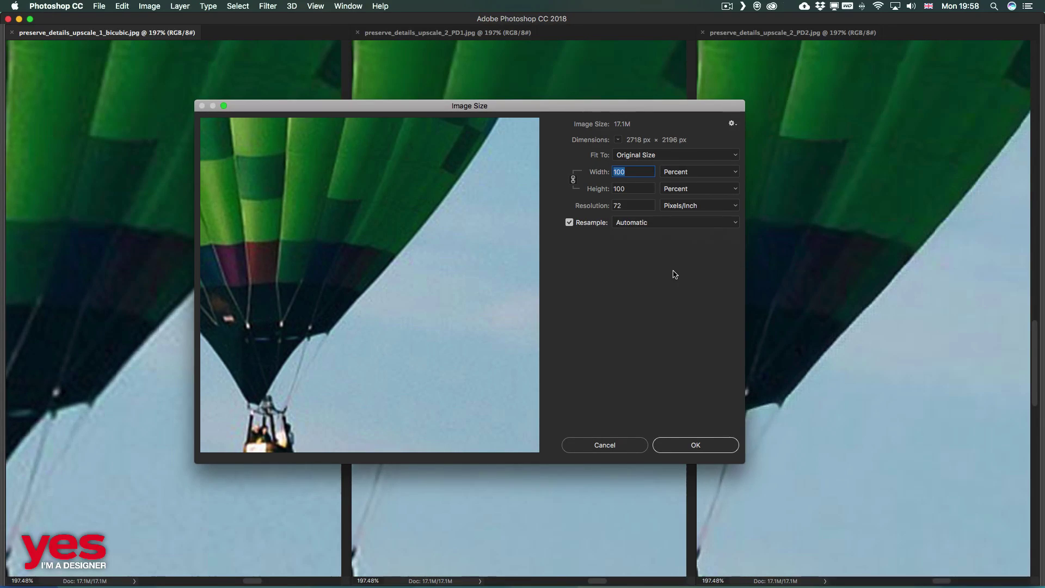